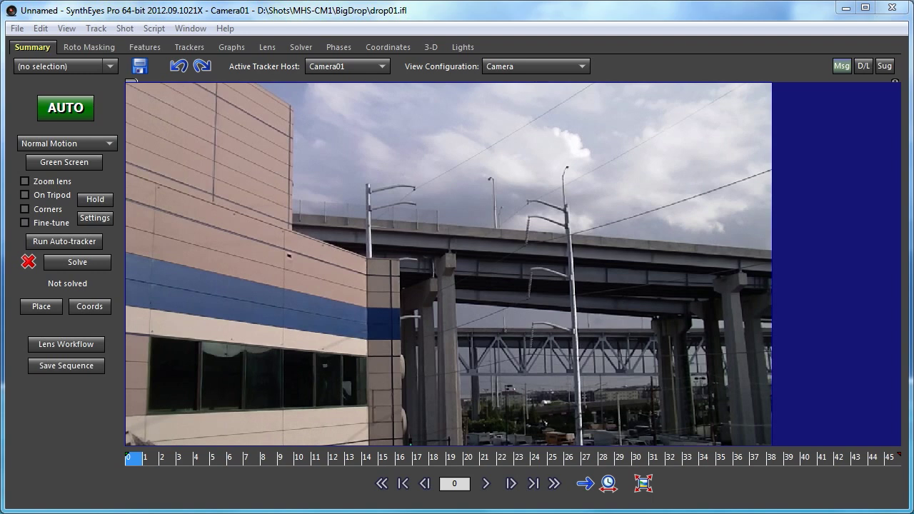
Mark the shot as On Tripod and run the auto-tracker on the whole sequence.
{"action": "left_click_drag", "start_coordinate": [189, 457], "coordinate": [86, 469]}
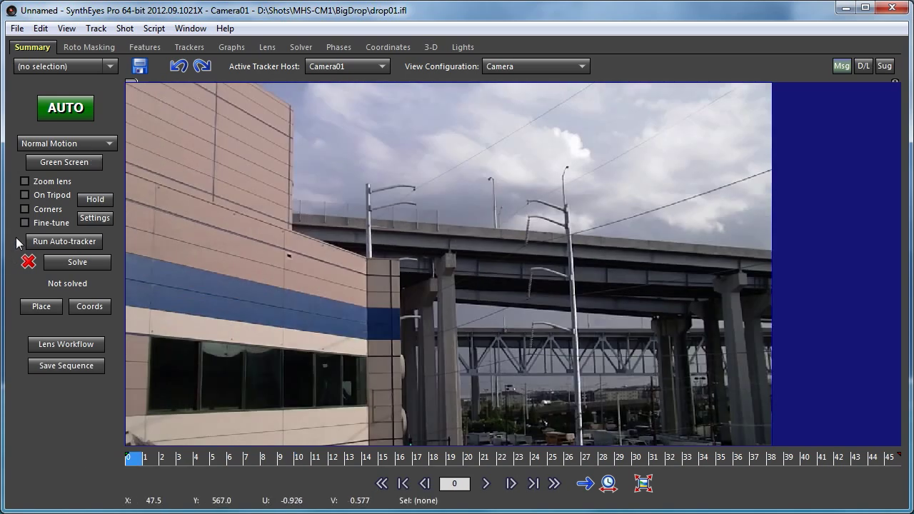
{"action": "left_click", "coordinate": [24, 194]}
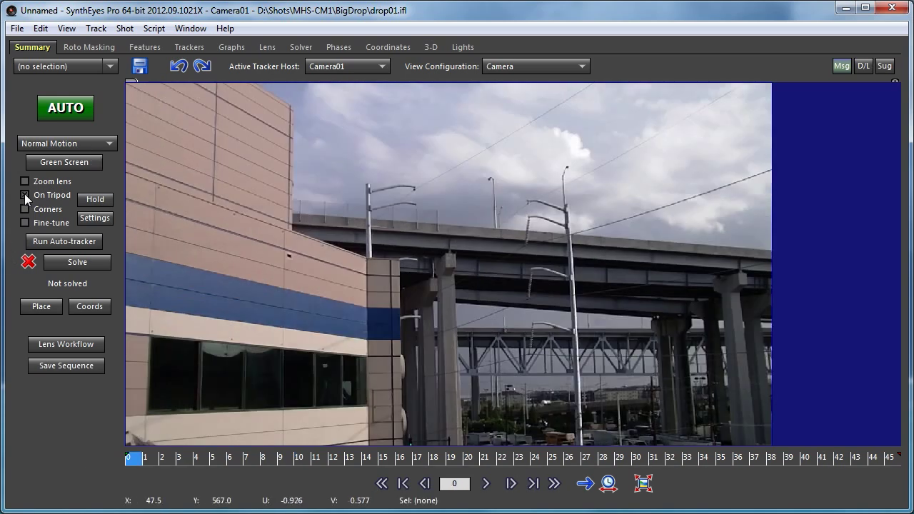
{"action": "left_click", "coordinate": [70, 242]}
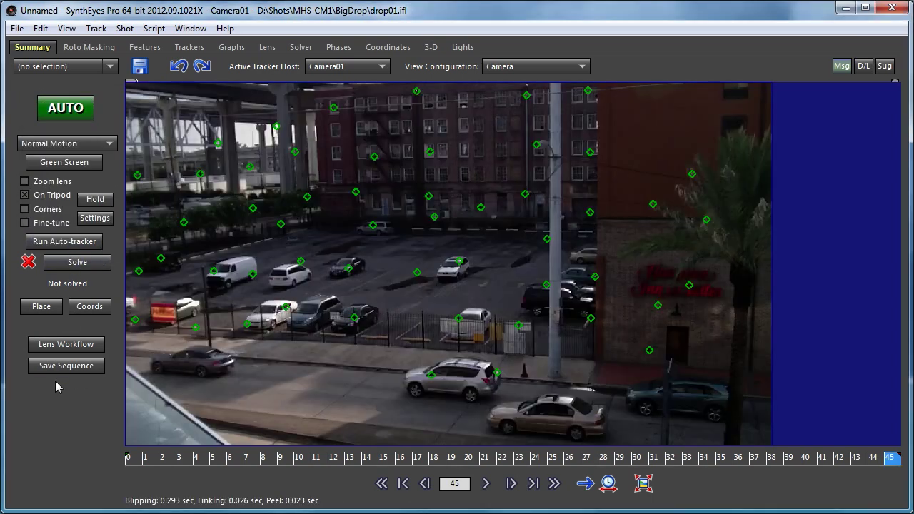
Run a script that gives the trackers varied colors.
{"action": "left_click_drag", "start_coordinate": [149, 463], "coordinate": [196, 473]}
{"action": "left_click", "coordinate": [154, 29]}
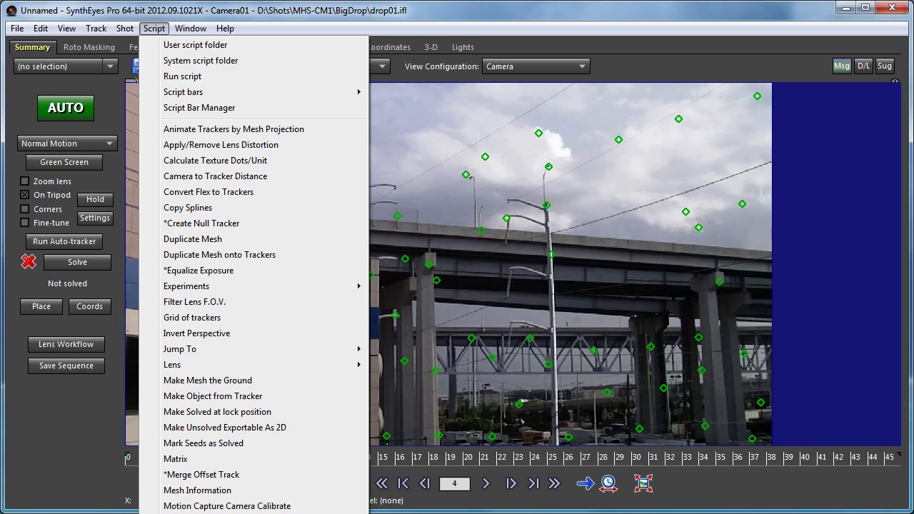
{"action": "left_click", "coordinate": [207, 513]}
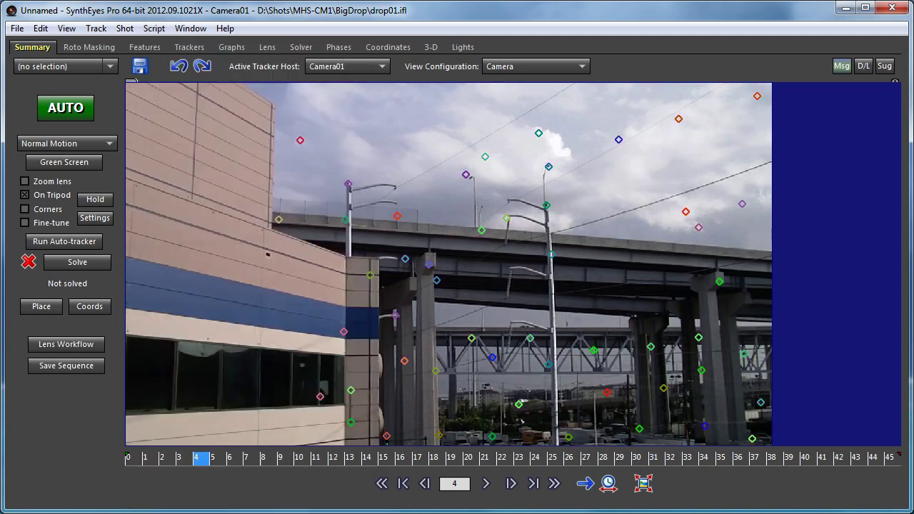
Delete the trackers on the clouds at frame 8 and the cloud tracker above the overpass at frame 22.
{"action": "left_click_drag", "start_coordinate": [154, 463], "coordinate": [269, 467]}
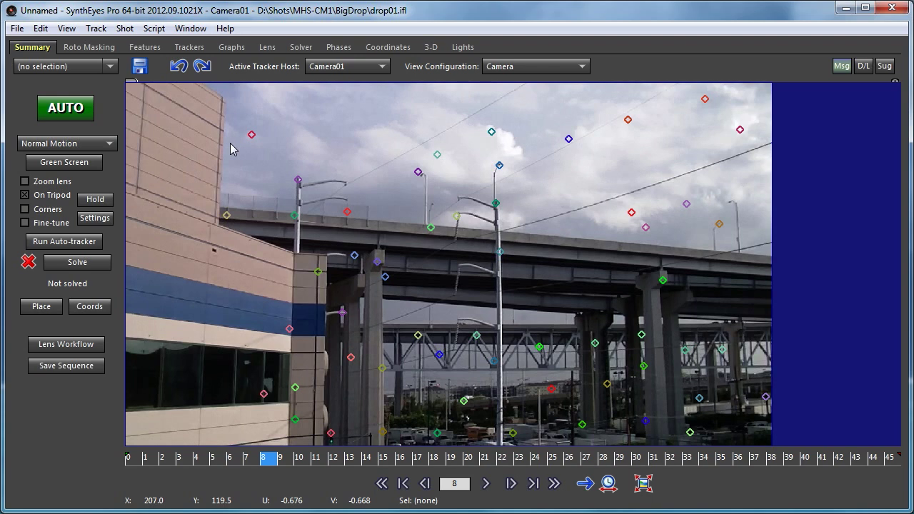
{"action": "mouse_move", "coordinate": [237, 117]}
{"action": "left_mouse_down"}
{"action": "mouse_move", "coordinate": [243, 152]}
{"action": "mouse_move", "coordinate": [389, 167]}
{"action": "mouse_move", "coordinate": [421, 194]}
{"action": "mouse_move", "coordinate": [527, 151]}
{"action": "mouse_move", "coordinate": [666, 255]}
{"action": "mouse_move", "coordinate": [735, 224]}
{"action": "mouse_move", "coordinate": [704, 257]}
{"action": "mouse_move", "coordinate": [750, 177]}
{"action": "mouse_move", "coordinate": [705, 91]}
{"action": "mouse_move", "coordinate": [425, 125]}
{"action": "left_mouse_up"}
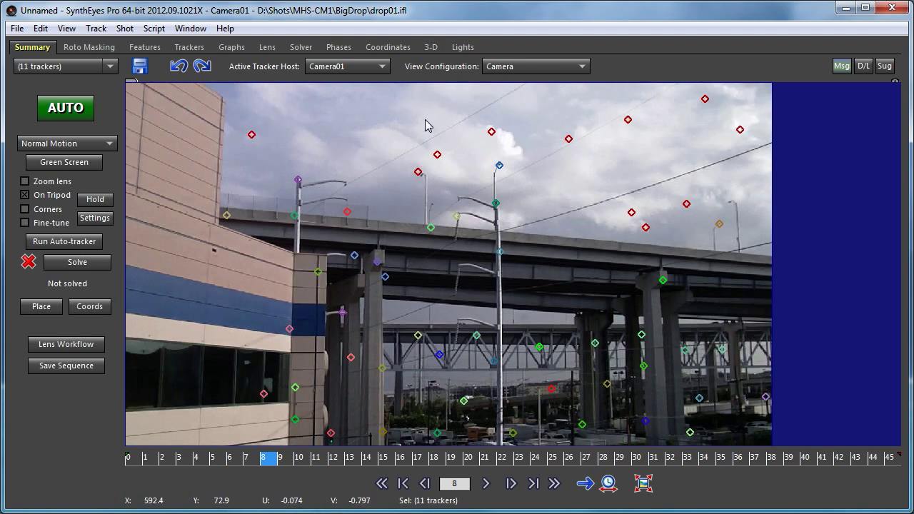
{"action": "key", "text": "Delete"}
{"action": "left_click_drag", "start_coordinate": [309, 458], "coordinate": [505, 463]}
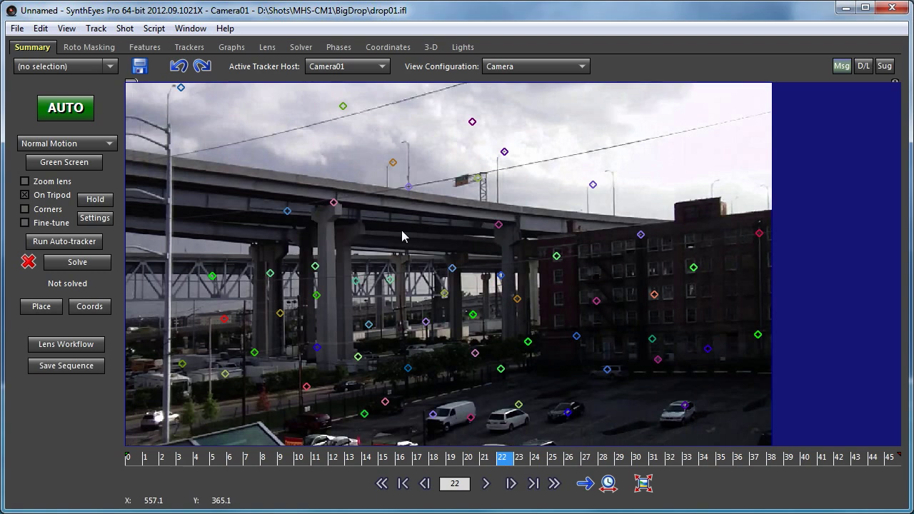
{"action": "mouse_move", "coordinate": [342, 100]}
{"action": "left_mouse_down"}
{"action": "mouse_move", "coordinate": [308, 114]}
{"action": "mouse_move", "coordinate": [480, 158]}
{"action": "mouse_move", "coordinate": [496, 134]}
{"action": "mouse_move", "coordinate": [470, 105]}
{"action": "left_mouse_up"}
{"action": "key", "text": "Delete"}
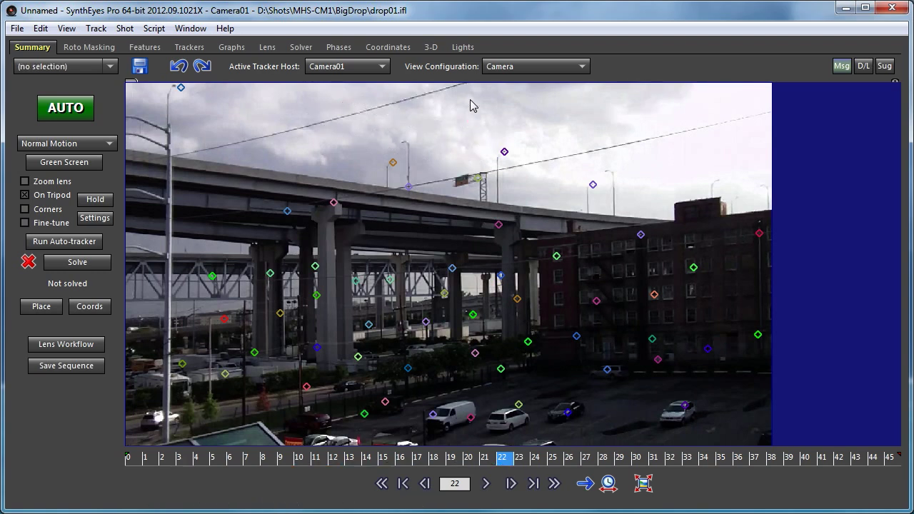
Delete the two trackers on the moving silver SUV at frame 44 and the one on the car behind the parking lot at frame 39.
{"action": "mouse_move", "coordinate": [409, 455]}
{"action": "left_mouse_down"}
{"action": "mouse_move", "coordinate": [623, 457]}
{"action": "mouse_move", "coordinate": [320, 457]}
{"action": "mouse_move", "coordinate": [873, 457]}
{"action": "left_mouse_up"}
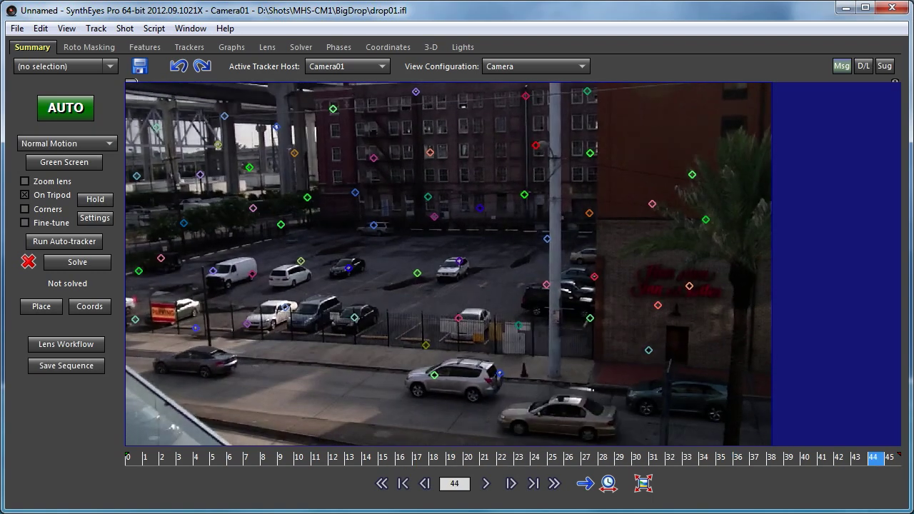
{"action": "left_click_drag", "start_coordinate": [496, 376], "coordinate": [543, 411]}
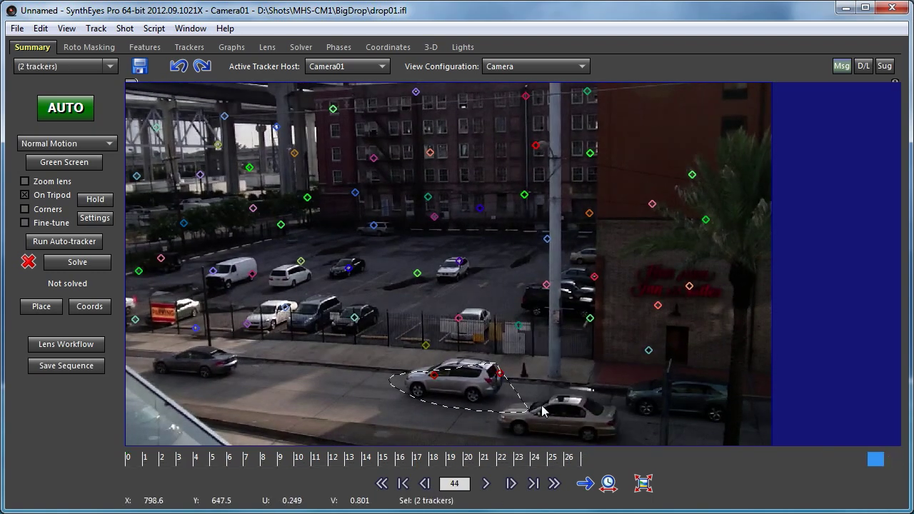
{"action": "left_click", "coordinate": [508, 378]}
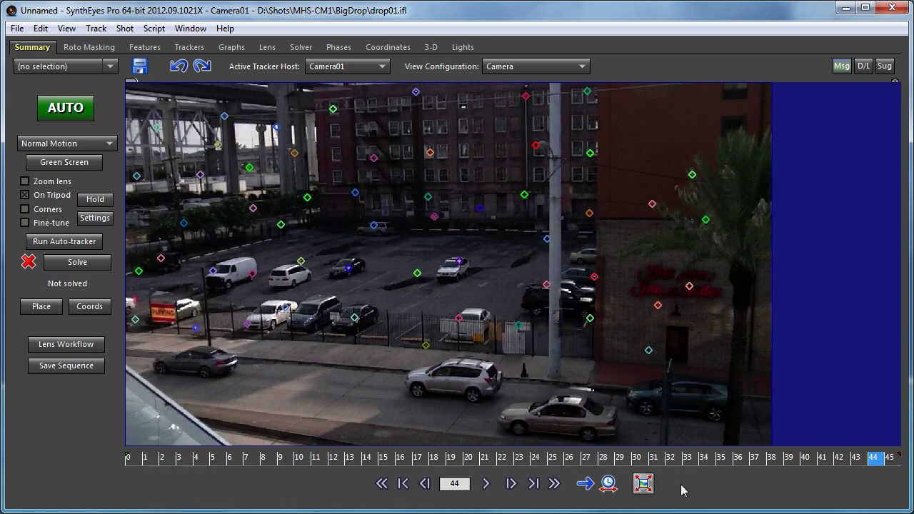
{"action": "left_click_drag", "start_coordinate": [867, 457], "coordinate": [788, 457]}
{"action": "left_click", "coordinate": [381, 235]}
{"action": "key", "text": "Delete"}
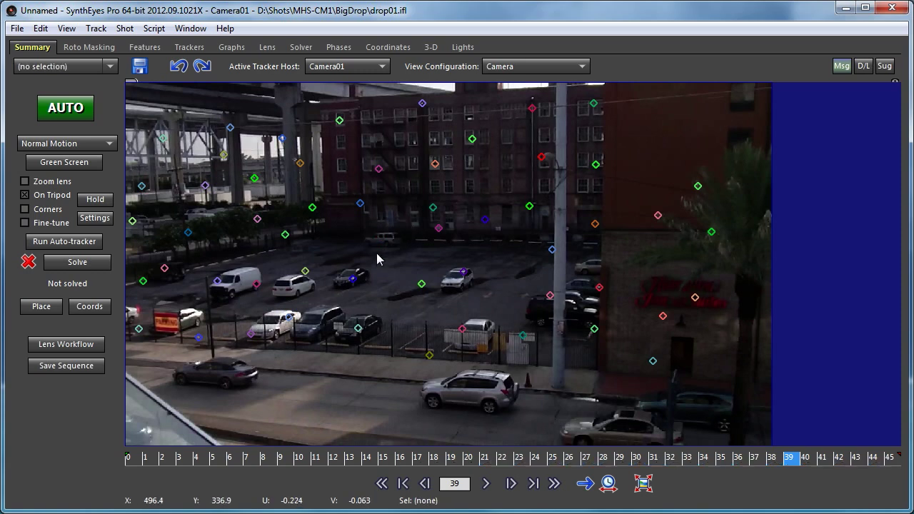
Return to frame 0, solve the tripod shot, and accept the solver results.
{"action": "left_click_drag", "start_coordinate": [801, 456], "coordinate": [129, 457]}
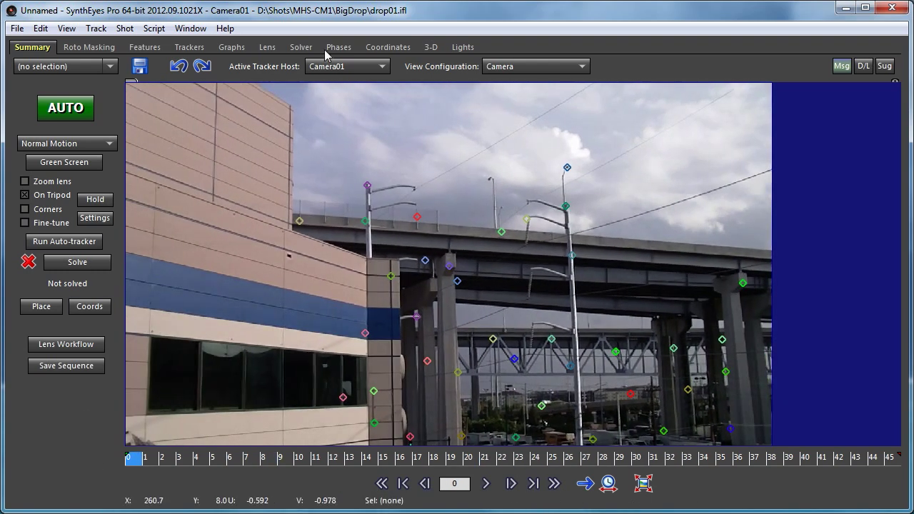
{"action": "left_click", "coordinate": [300, 47]}
{"action": "left_click", "coordinate": [77, 93]}
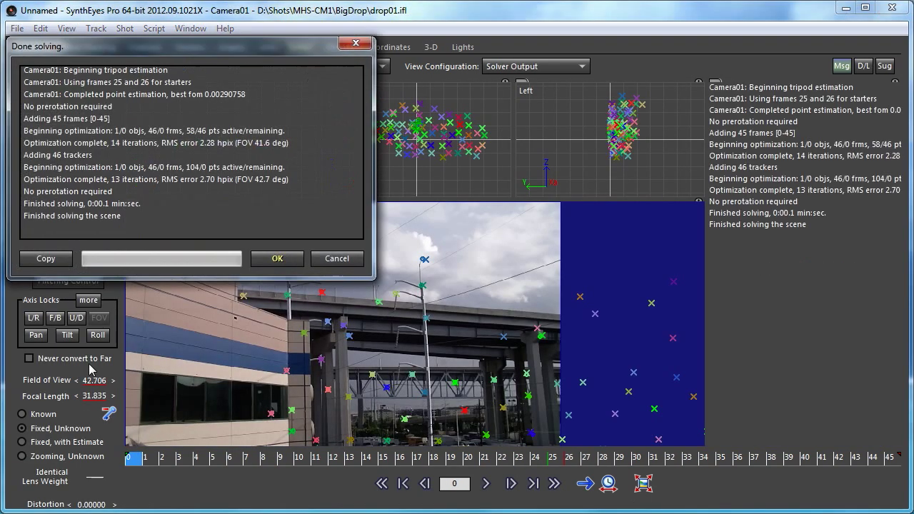
{"action": "left_click", "coordinate": [299, 259]}
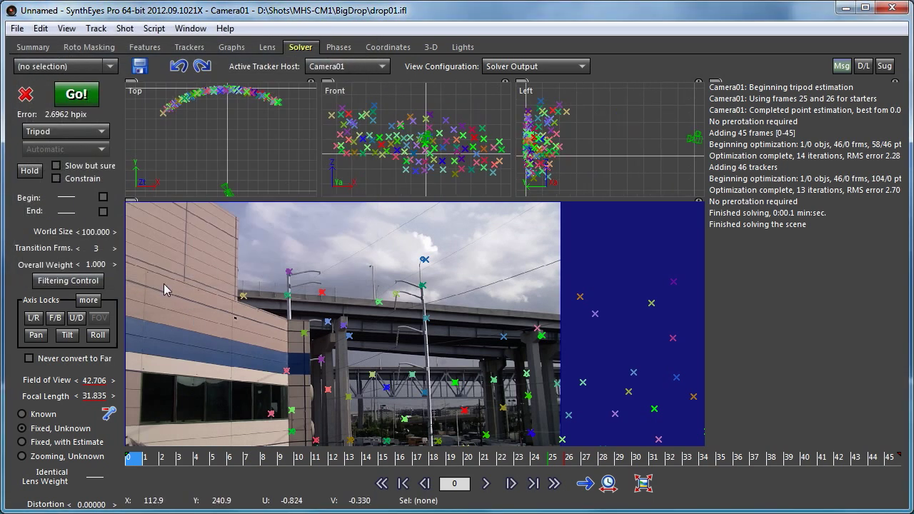
In the tracker cleanup settings, raise the Unsolved/Behind error threshold to 4.662 without fixing any trackers.
{"action": "left_click", "coordinate": [104, 30]}
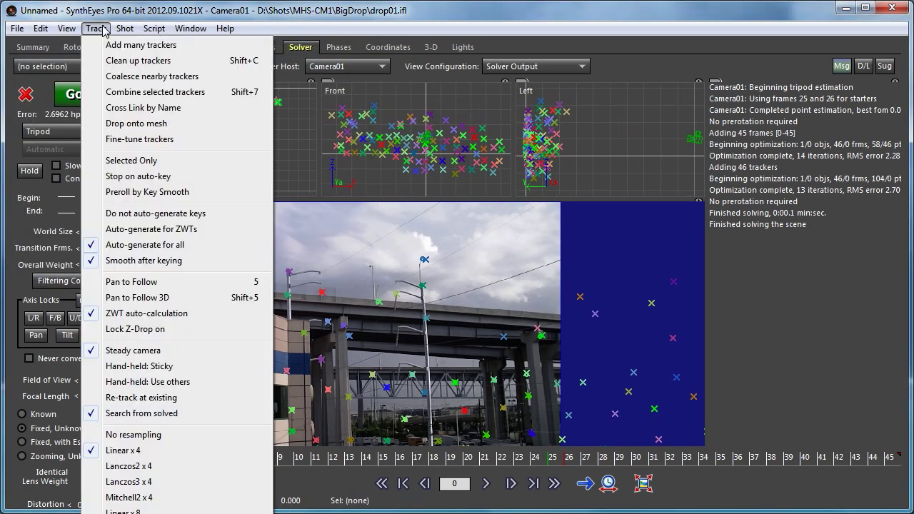
{"action": "left_click", "coordinate": [136, 61]}
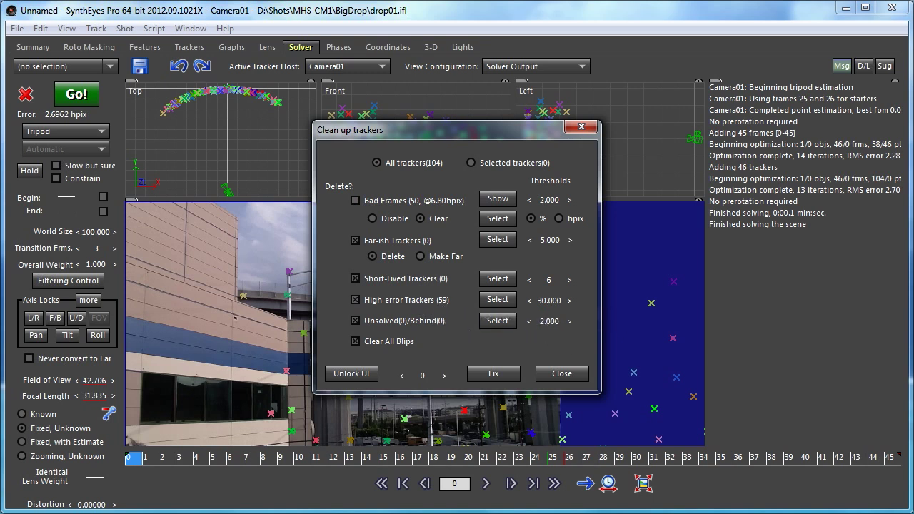
{"action": "left_click_drag", "start_coordinate": [549, 321], "coordinate": [564, 320]}
{"action": "left_click_drag", "start_coordinate": [549, 320], "coordinate": [551, 321]}
{"action": "left_click", "coordinate": [559, 375]}
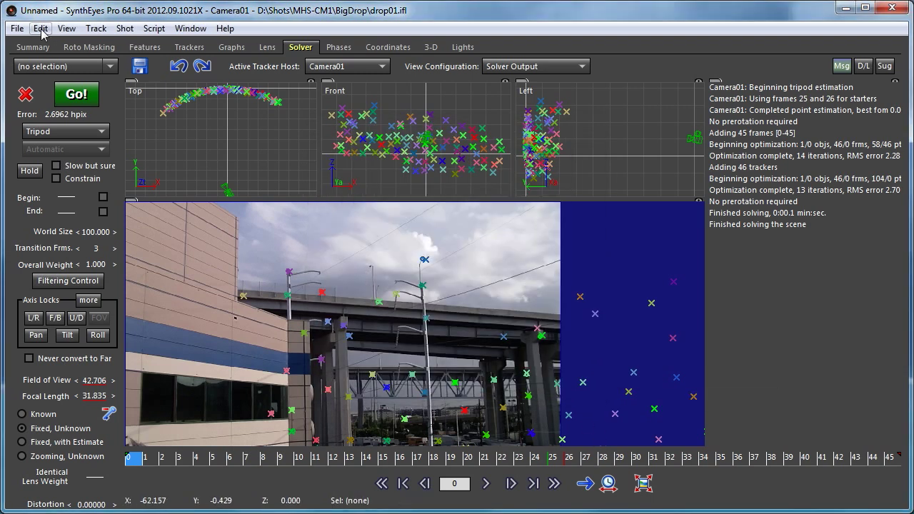
{"action": "left_click", "coordinate": [65, 29]}
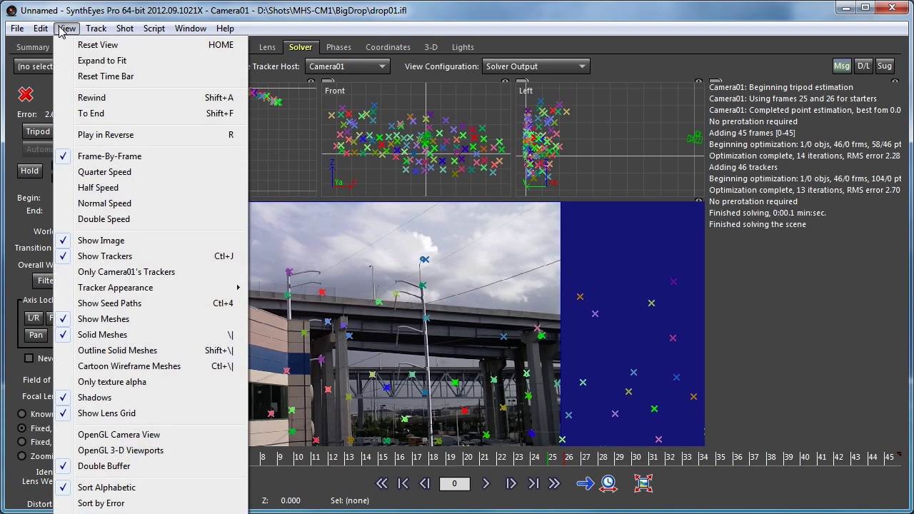
{"action": "mouse_move", "coordinate": [40, 28]}
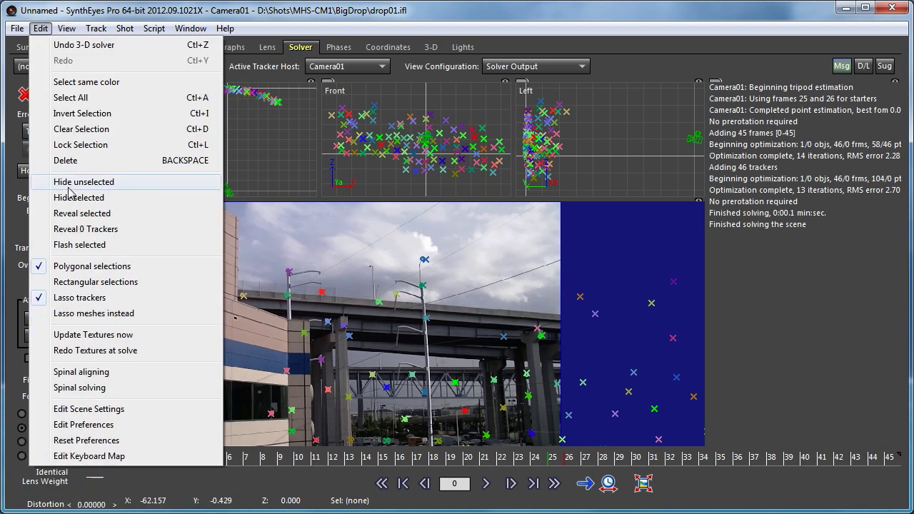
{"action": "left_click", "coordinate": [65, 245]}
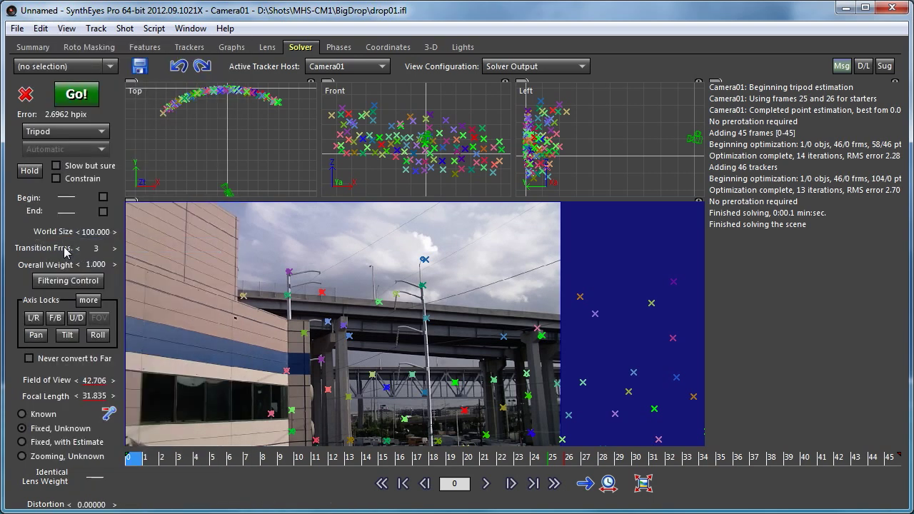
Select the high-error trackers through the tracker cleanup at frame 31, without fixing them.
{"action": "left_click_drag", "start_coordinate": [391, 459], "coordinate": [654, 459]}
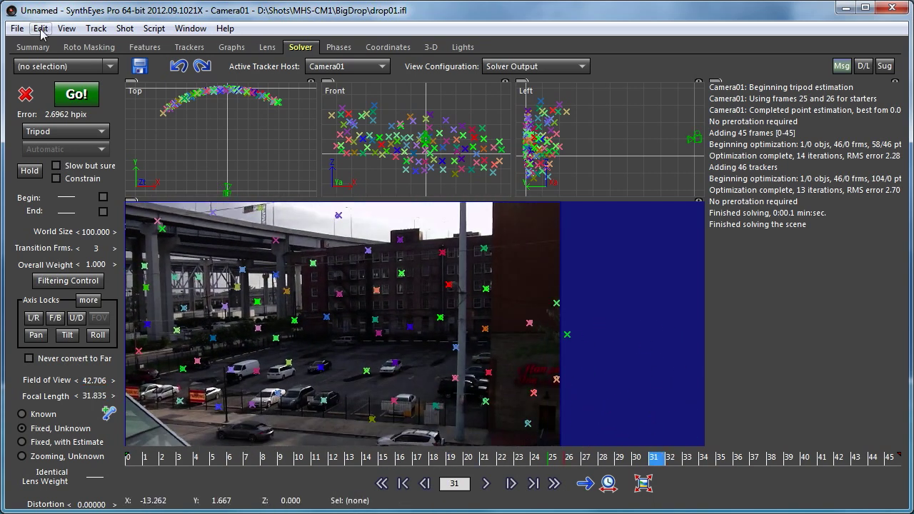
{"action": "left_click", "coordinate": [96, 29]}
{"action": "left_click", "coordinate": [123, 61]}
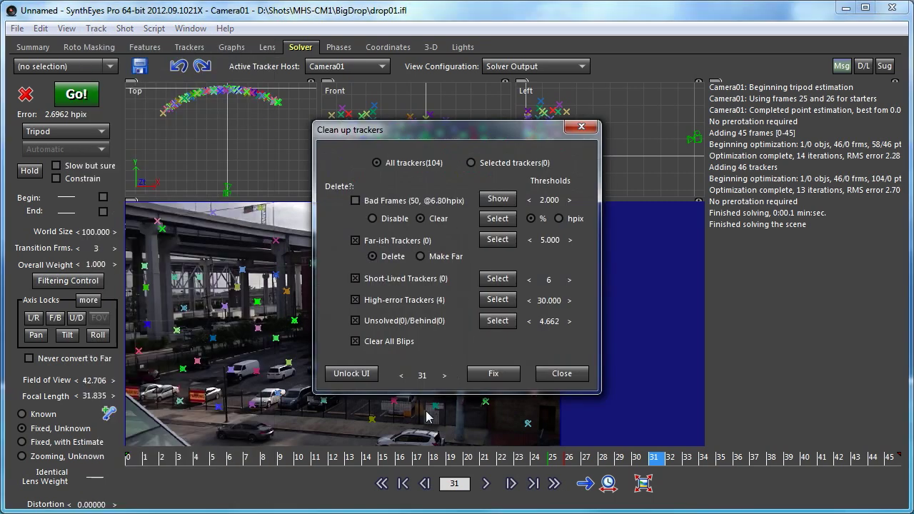
{"action": "left_click", "coordinate": [498, 300]}
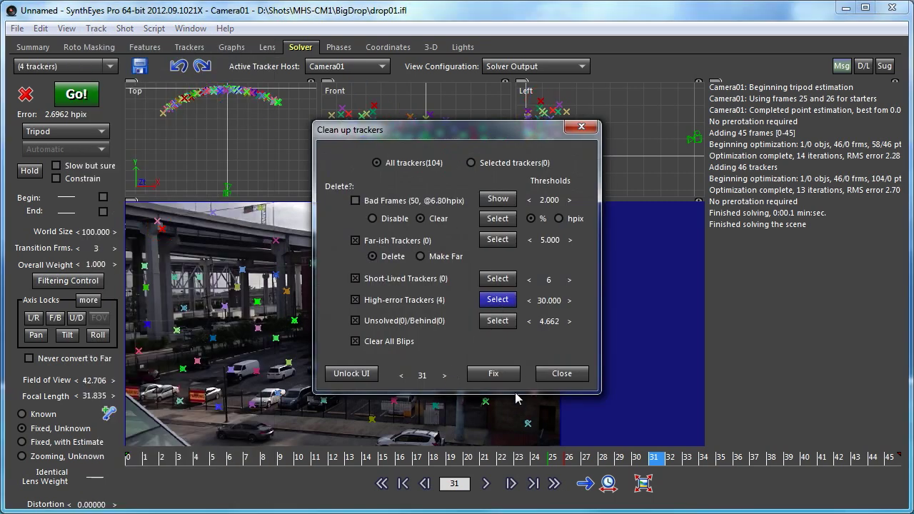
{"action": "left_click", "coordinate": [561, 374]}
Flash the selected high-error trackers and examine where they sit in the image between frames 11 and 15.
{"action": "left_click", "coordinate": [40, 28]}
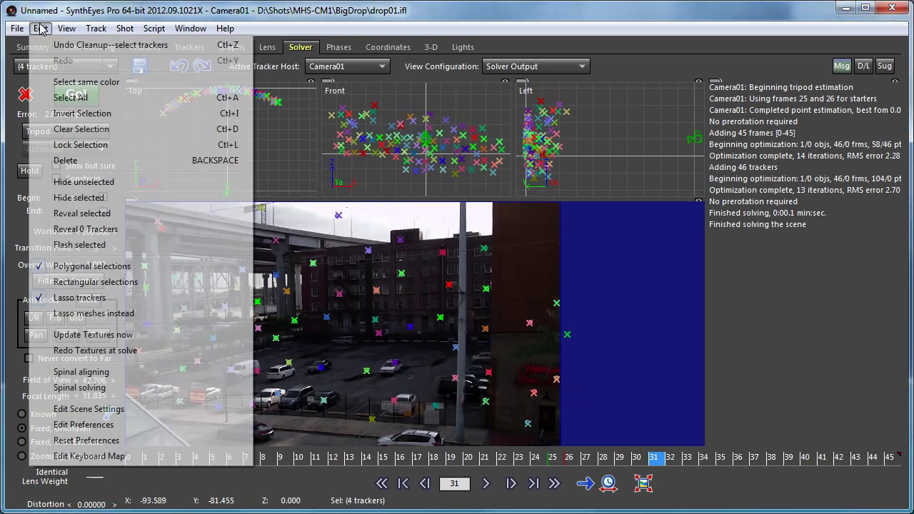
{"action": "left_click", "coordinate": [79, 246]}
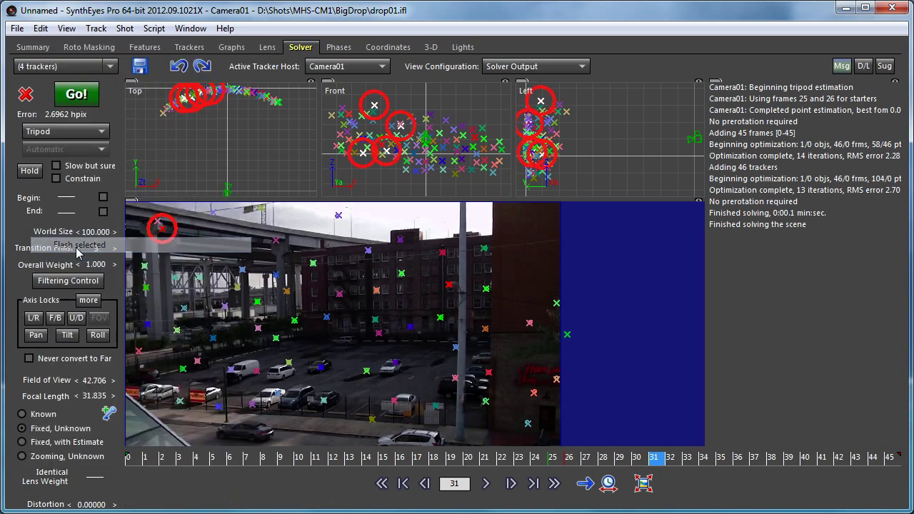
{"action": "left_click", "coordinate": [382, 459]}
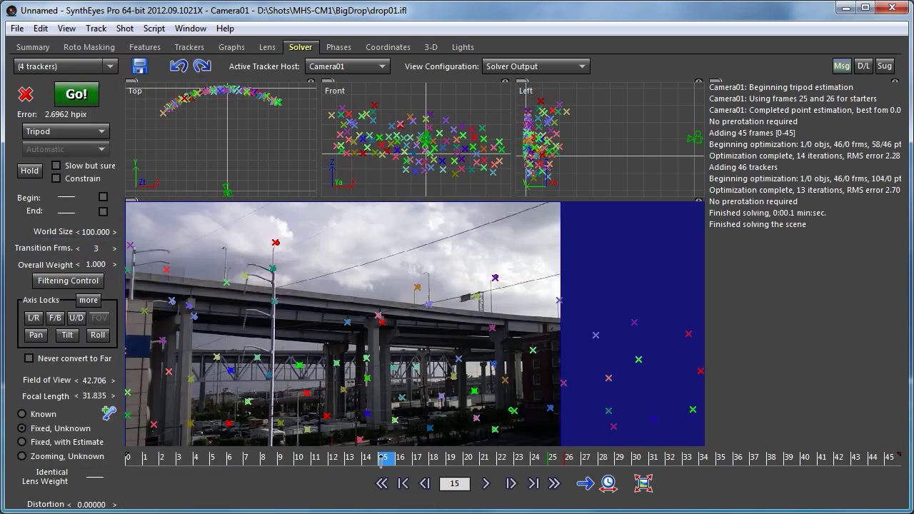
{"action": "left_click", "coordinate": [349, 459]}
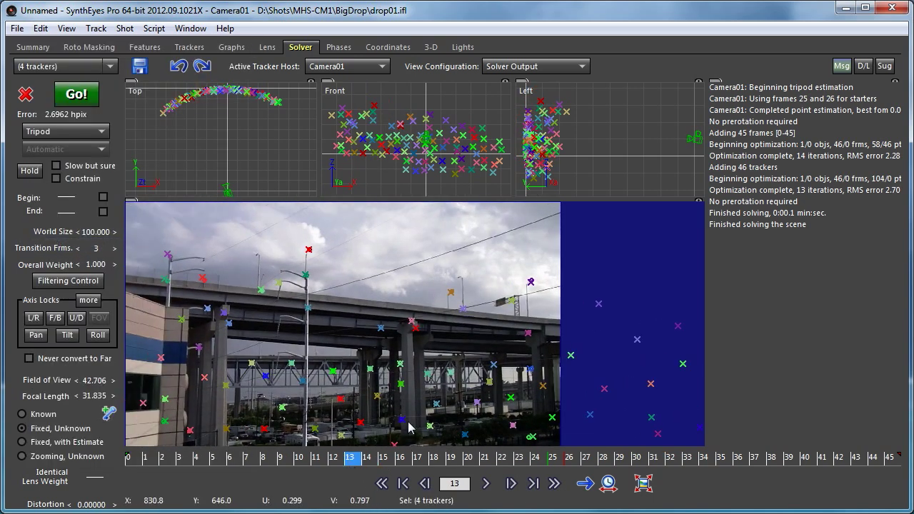
{"action": "left_click_drag", "start_coordinate": [399, 459], "coordinate": [315, 457]}
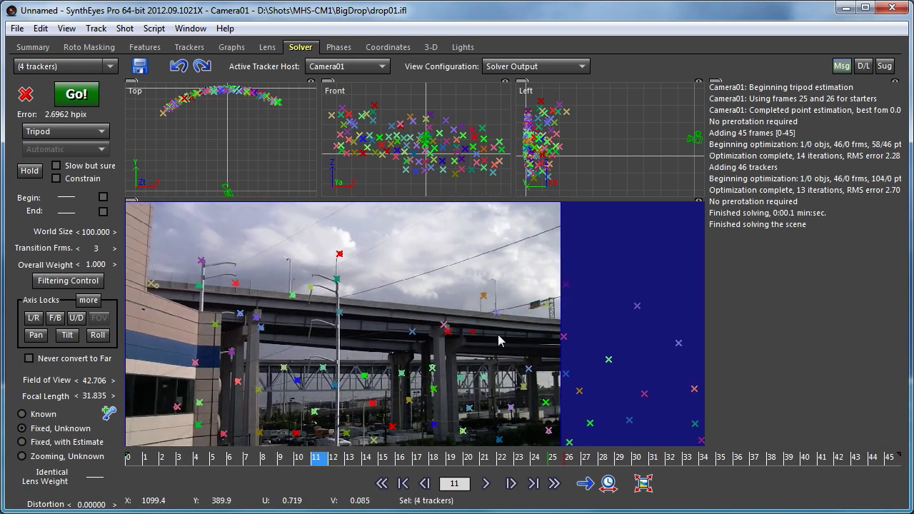
{"action": "mouse_move", "coordinate": [357, 468]}
{"action": "left_mouse_down"}
{"action": "mouse_move", "coordinate": [332, 461]}
{"action": "mouse_move", "coordinate": [506, 444]}
{"action": "mouse_move", "coordinate": [606, 460]}
{"action": "mouse_move", "coordinate": [280, 461]}
{"action": "mouse_move", "coordinate": [350, 461]}
{"action": "left_mouse_up"}
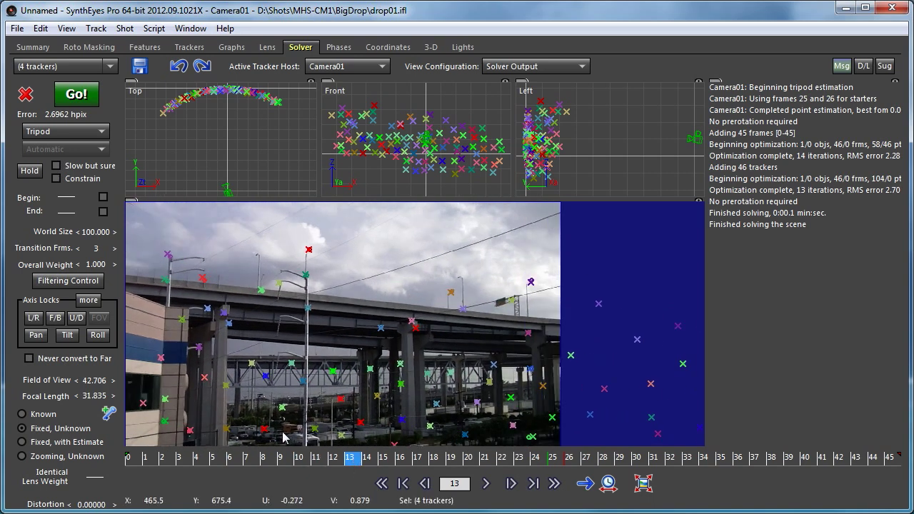
{"action": "left_click", "coordinate": [333, 459]}
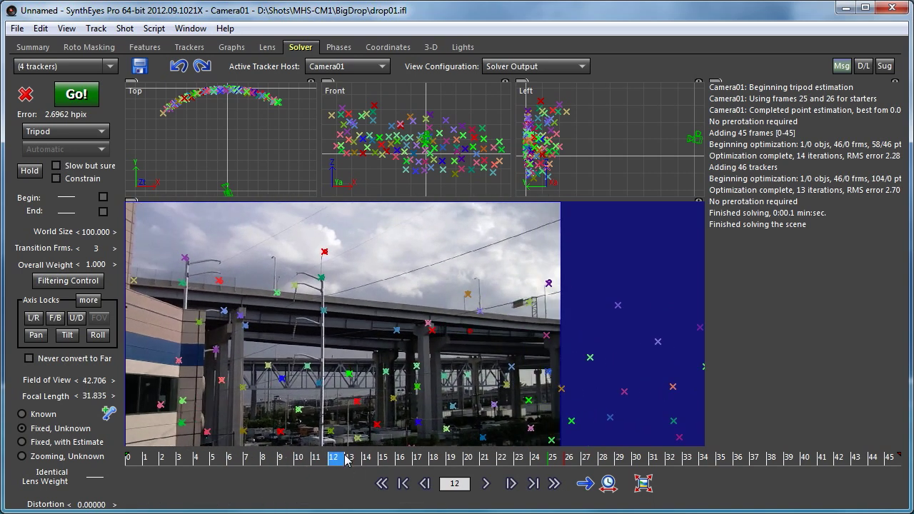
Delete the selected high-error trackers, solve the scene again, and accept the results.
{"action": "key", "text": "Delete"}
{"action": "left_click", "coordinate": [75, 95]}
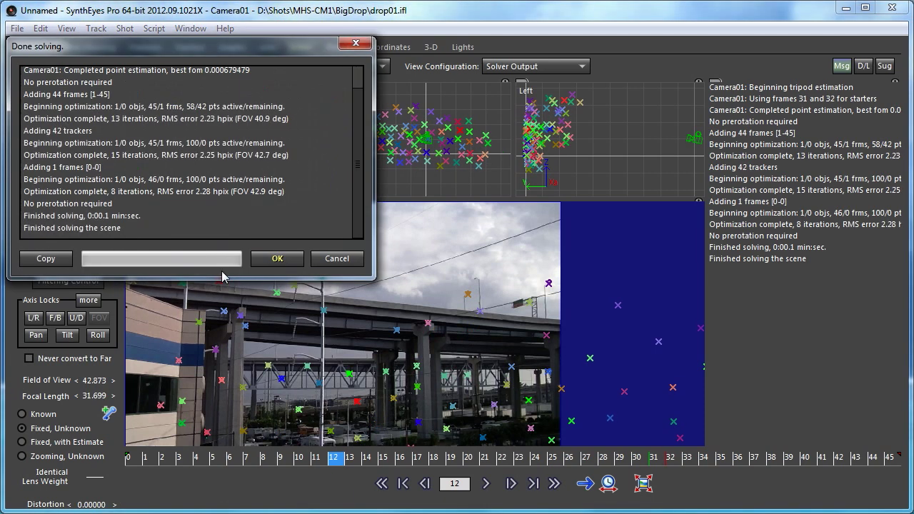
{"action": "left_click", "coordinate": [284, 260]}
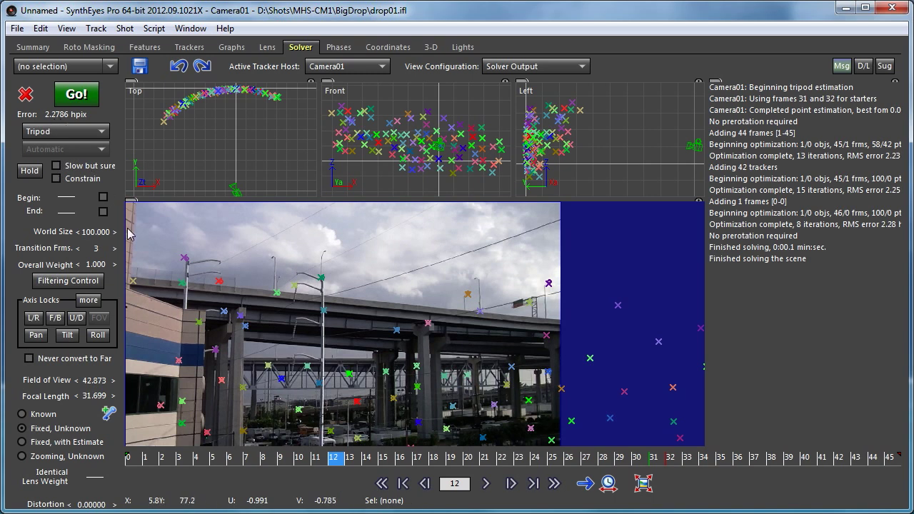
At frame 44, reset the Unsolved/Behind threshold to 2.000 in the tracker cleanup and select the high-error trackers without fixing them.
{"action": "left_click_drag", "start_coordinate": [239, 458], "coordinate": [877, 425]}
{"action": "left_click", "coordinate": [95, 28]}
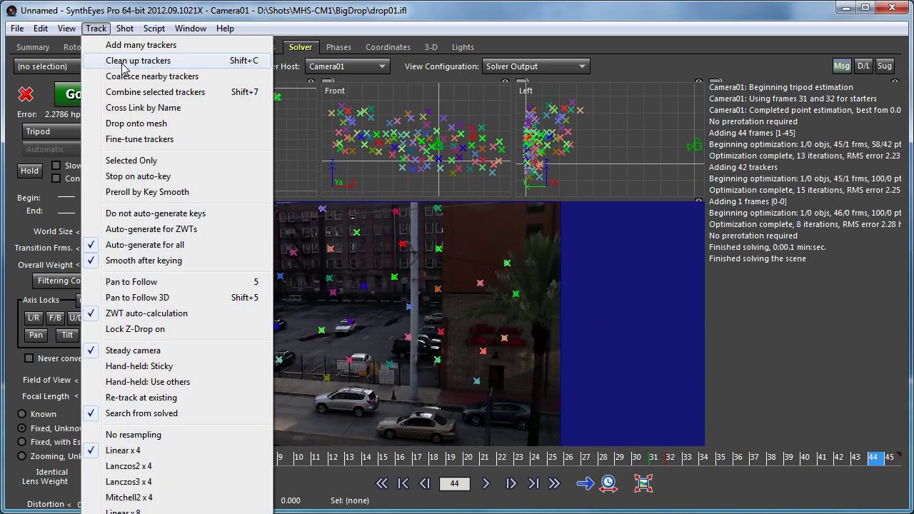
{"action": "left_click", "coordinate": [124, 63]}
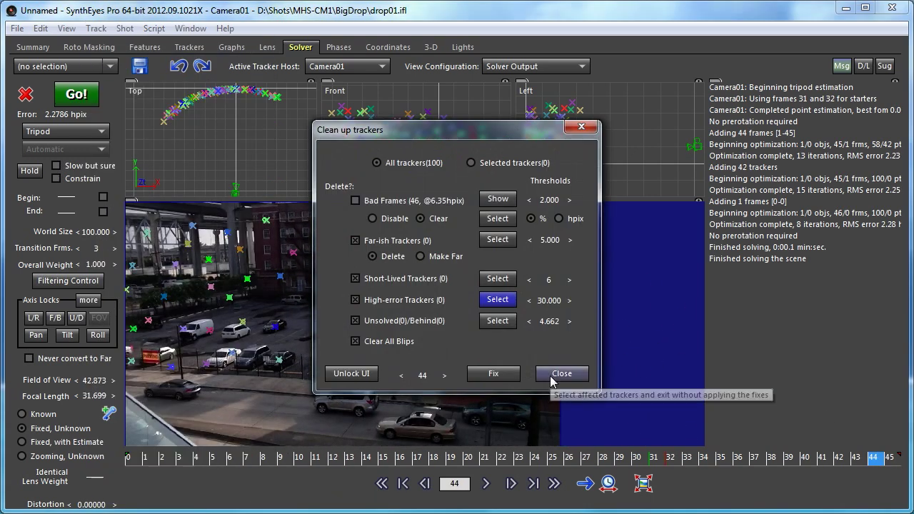
{"action": "right_click", "coordinate": [550, 324]}
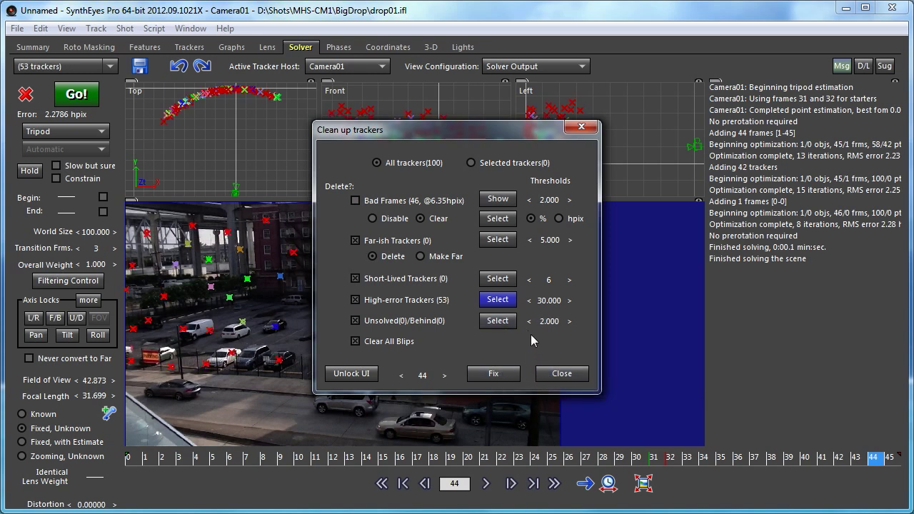
{"action": "left_click", "coordinate": [493, 374]}
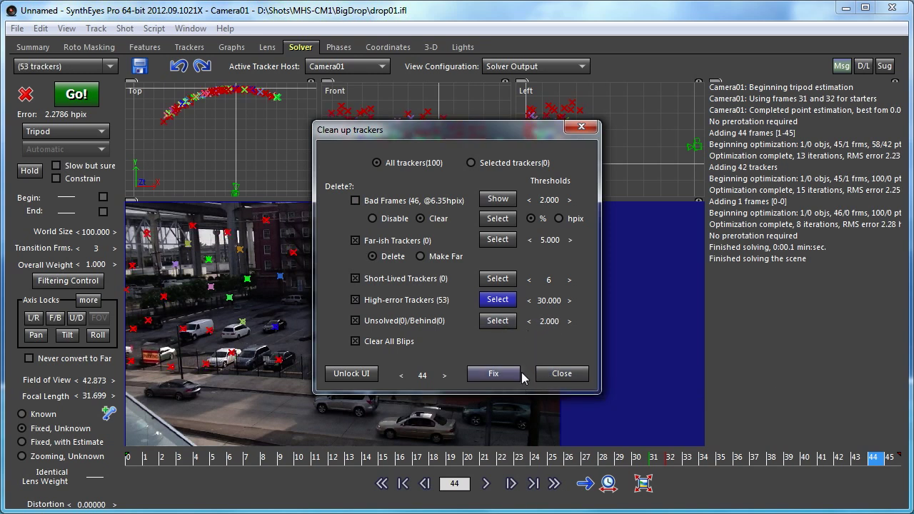
{"action": "left_click", "coordinate": [562, 374]}
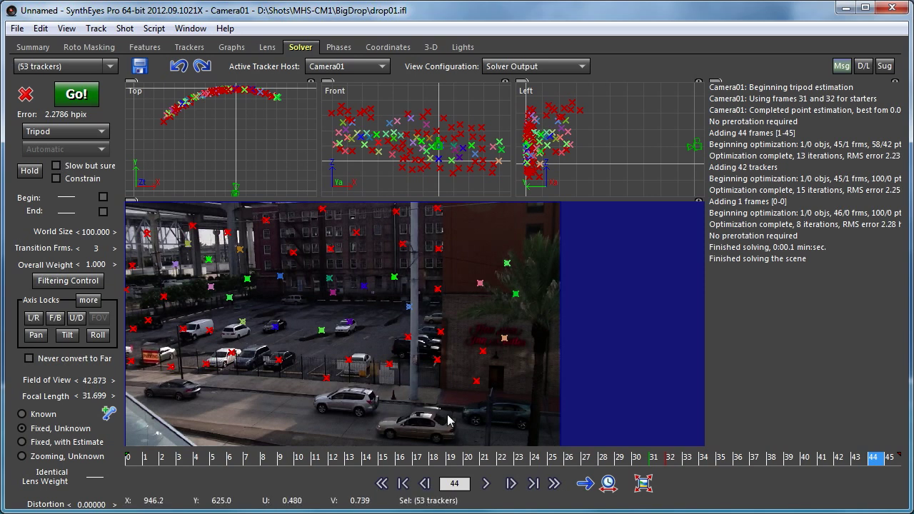
Enable rolling shutter compensation in the shot settings for drop01.ifl.
{"action": "left_click", "coordinate": [125, 28]}
{"action": "left_click", "coordinate": [155, 63]}
{"action": "left_click_drag", "start_coordinate": [467, 242], "coordinate": [381, 92]}
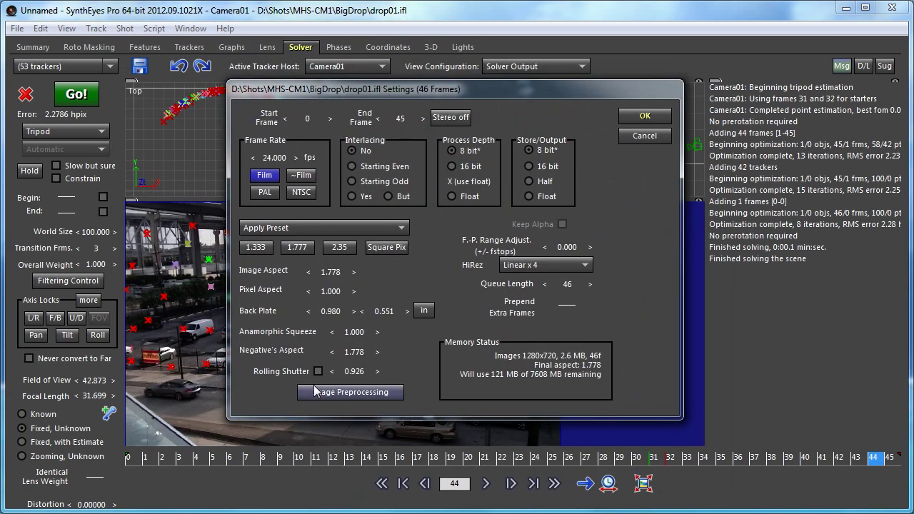
{"action": "left_click", "coordinate": [318, 371]}
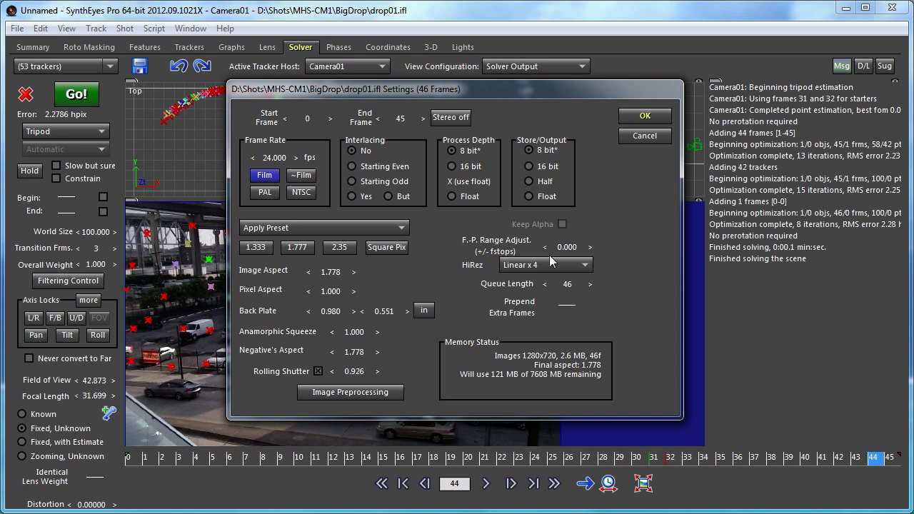
{"action": "left_click", "coordinate": [649, 117]}
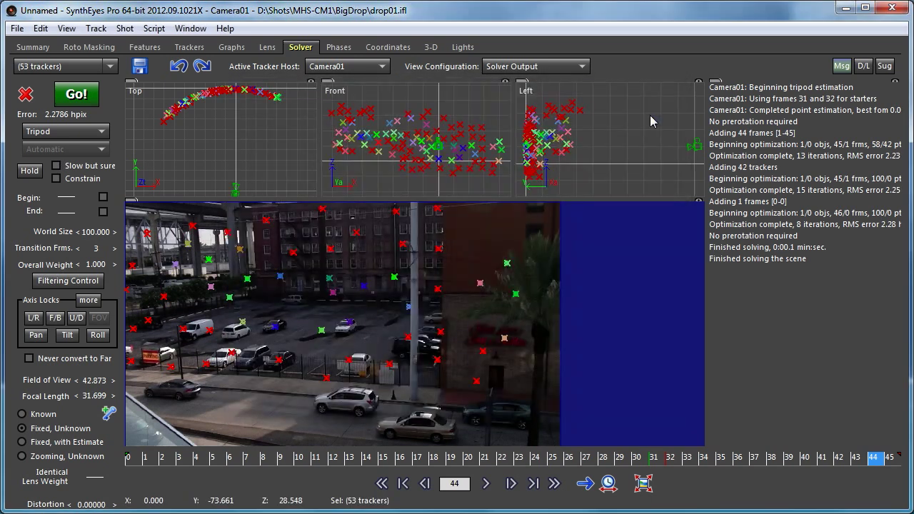
Solve the scene again with rolling shutter compensation on and accept the results.
{"action": "left_click", "coordinate": [66, 103]}
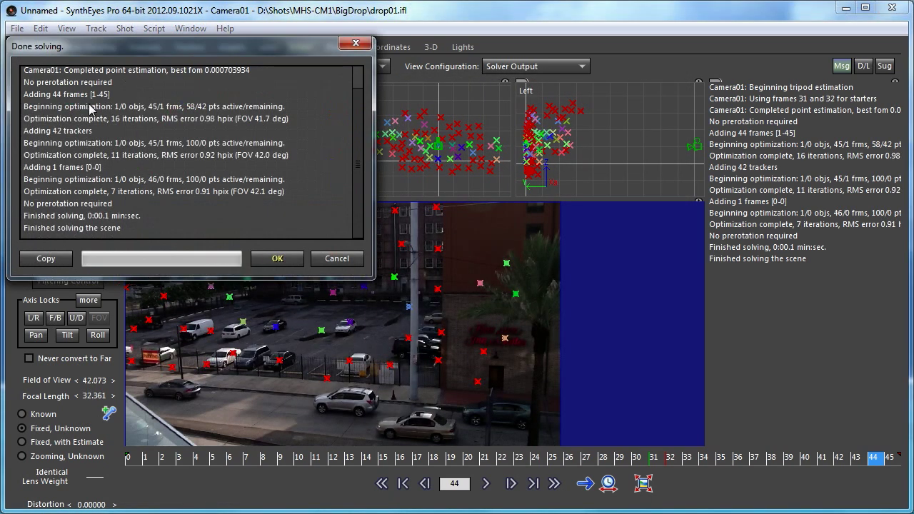
{"action": "left_click_drag", "start_coordinate": [139, 45], "coordinate": [476, 117]}
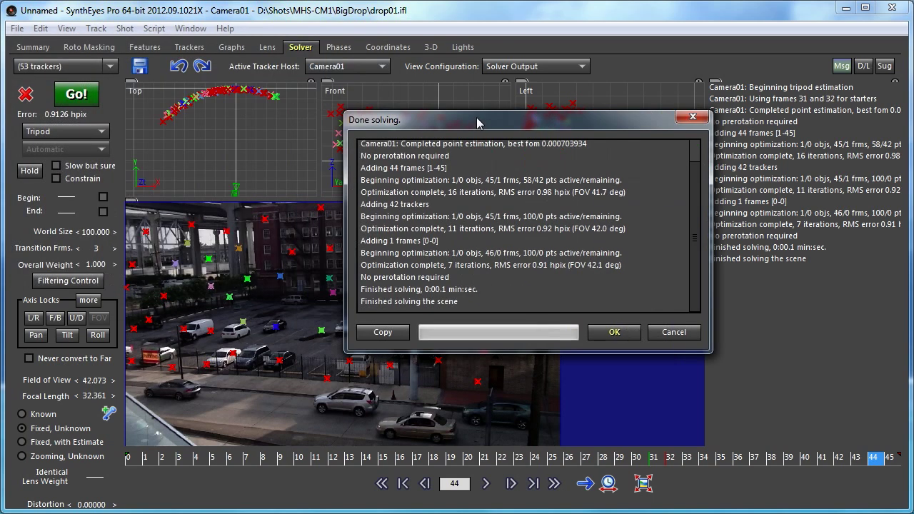
{"action": "left_click", "coordinate": [614, 333]}
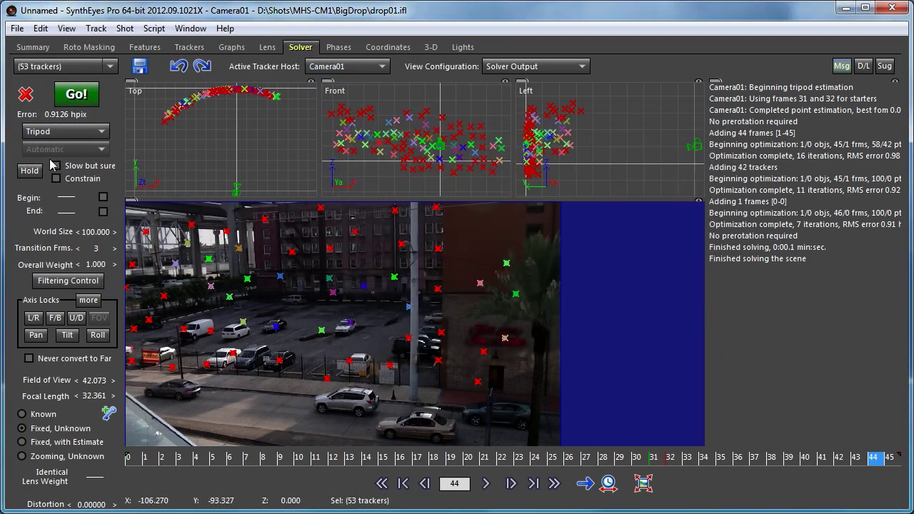
Select the trackers that are still high-error through the tracker cleanup, without fixing them.
{"action": "left_click", "coordinate": [95, 28]}
{"action": "left_click", "coordinate": [138, 60]}
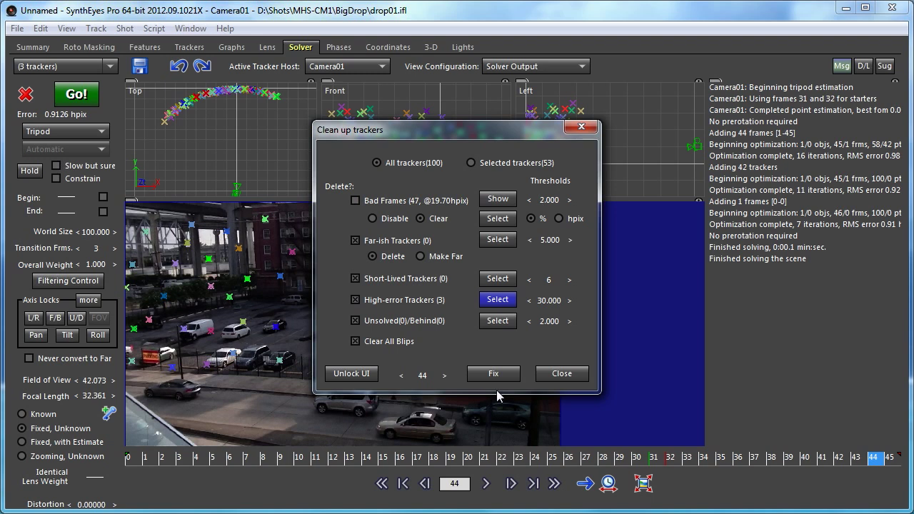
{"action": "left_click", "coordinate": [550, 375]}
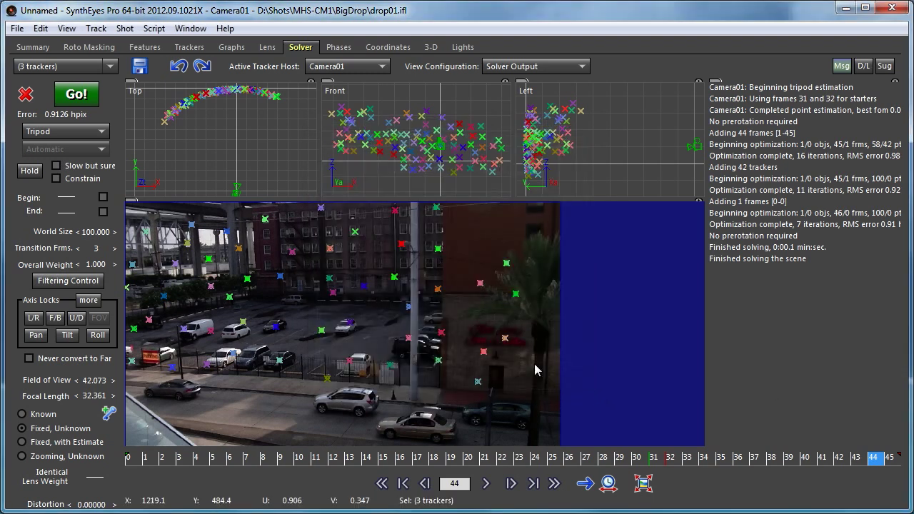
Flash the selected high-error trackers and examine where they sit in the image between frames 44 and 25.
{"action": "left_click", "coordinate": [41, 28]}
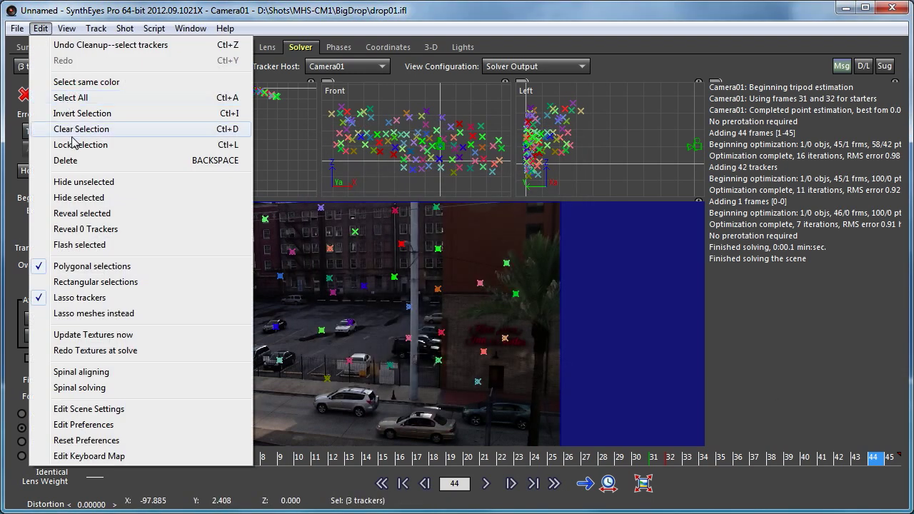
{"action": "left_click", "coordinate": [85, 245]}
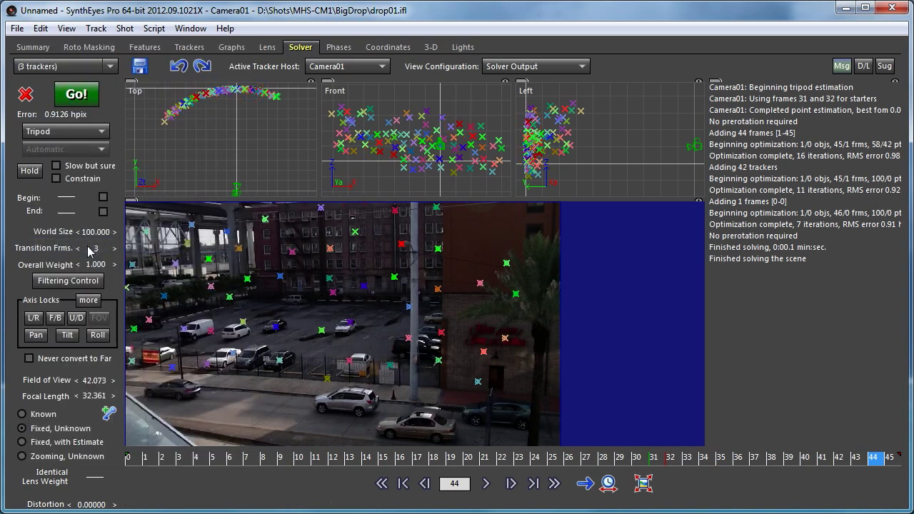
{"action": "left_click", "coordinate": [41, 29]}
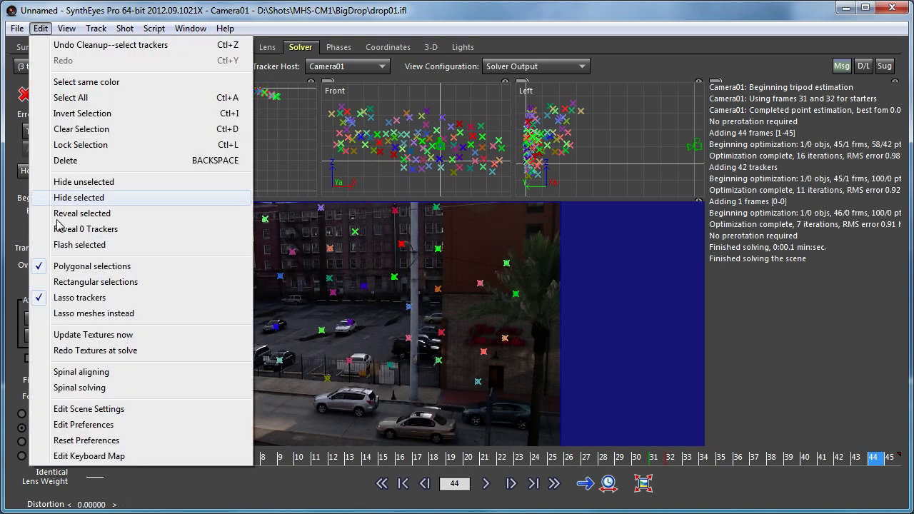
{"action": "left_click", "coordinate": [74, 245]}
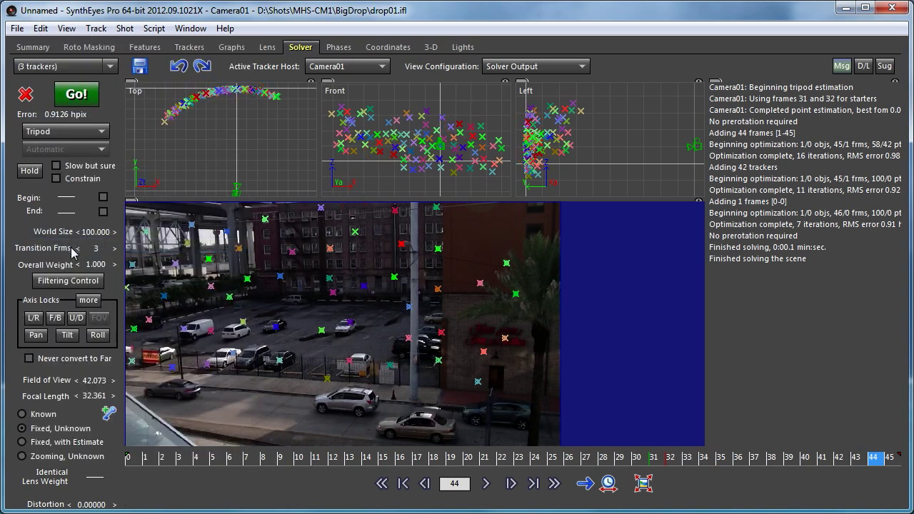
{"action": "left_click_drag", "start_coordinate": [866, 461], "coordinate": [563, 461]}
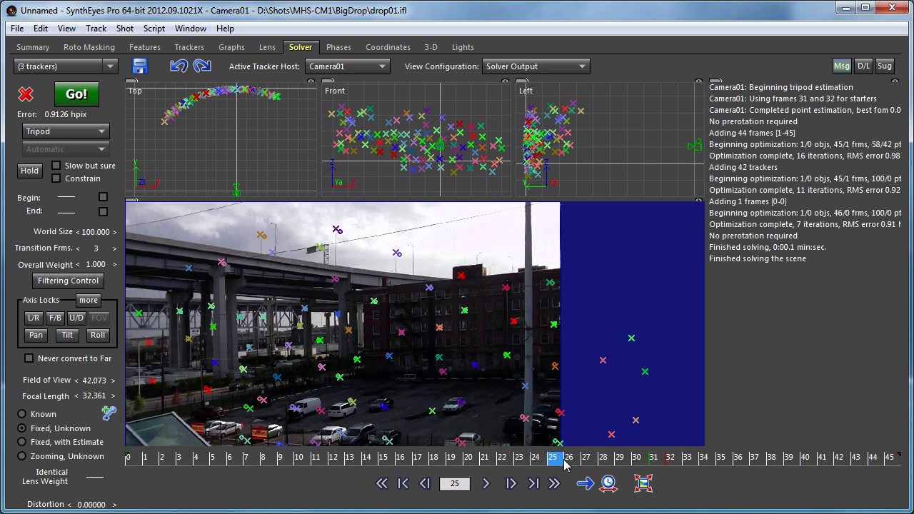
Delete the selected high-error trackers, re-solve the scene, and accept the new solution.
{"action": "key", "text": "Delete"}
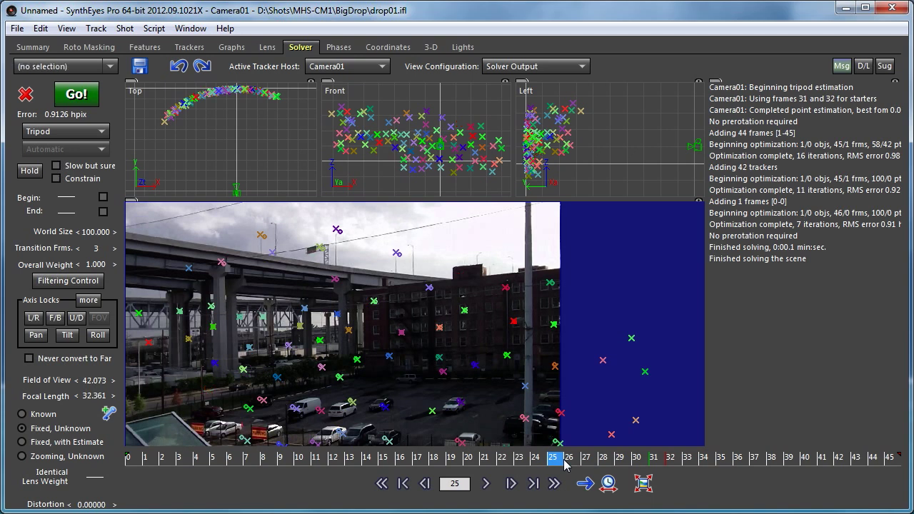
{"action": "left_click", "coordinate": [76, 94]}
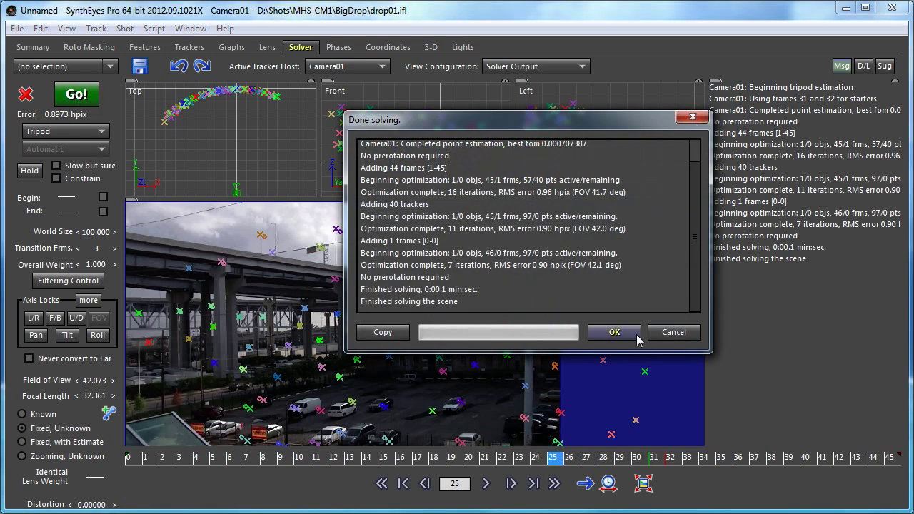
{"action": "left_click", "coordinate": [627, 335]}
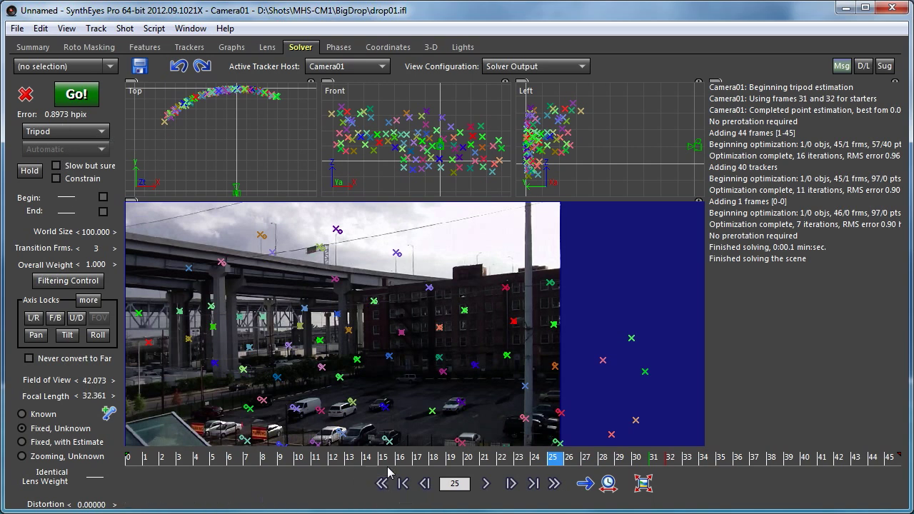
Examine how the solved points line up with the 2-D trackers through the shot in the enlarged camera view, especially around frames 27 and 28.
{"action": "left_click_drag", "start_coordinate": [397, 457], "coordinate": [755, 460]}
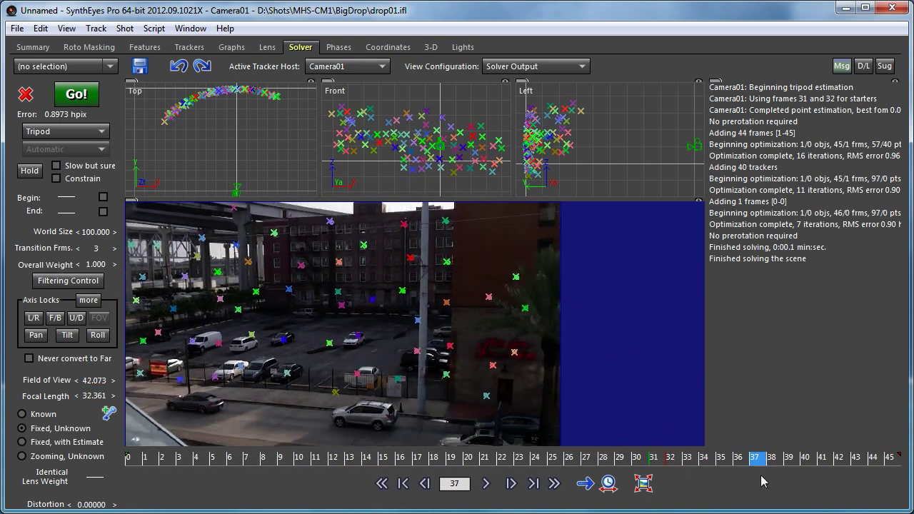
{"action": "left_click", "coordinate": [193, 47]}
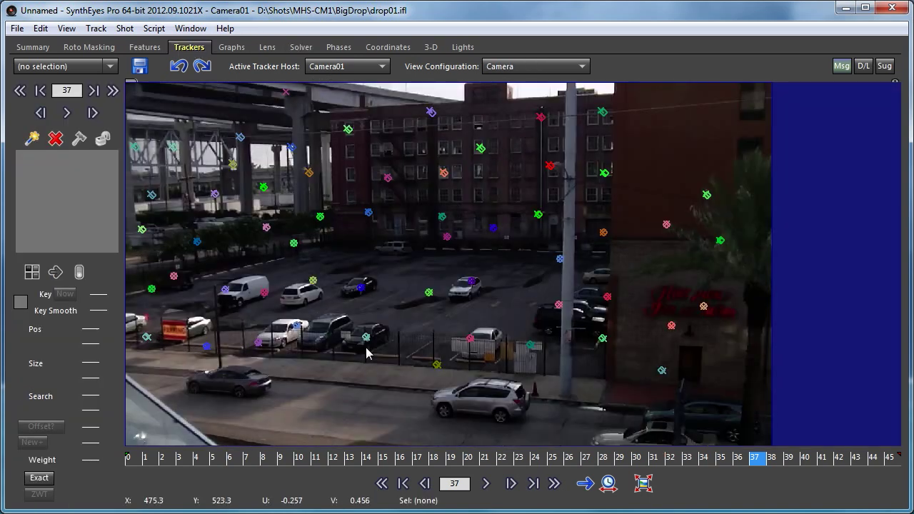
{"action": "left_click", "coordinate": [342, 460]}
{"action": "left_click_drag", "start_coordinate": [337, 458], "coordinate": [589, 487]}
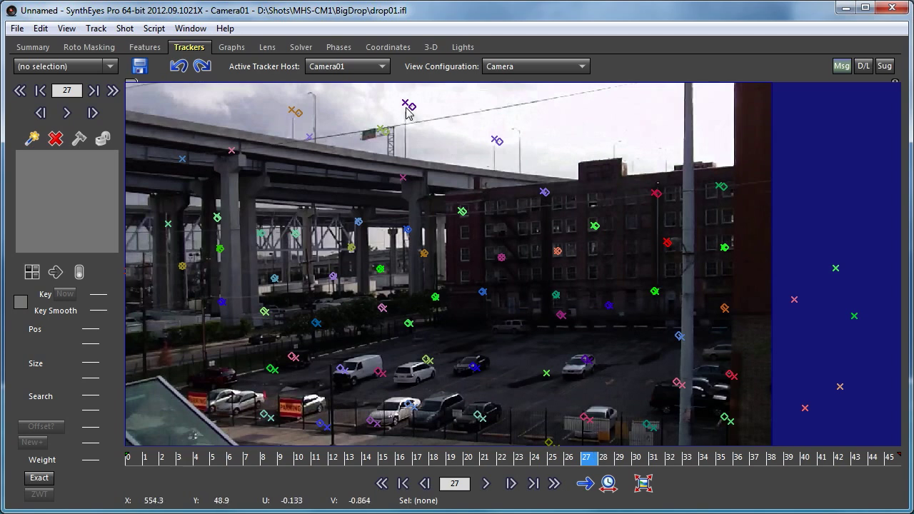
{"action": "left_click", "coordinate": [603, 458]}
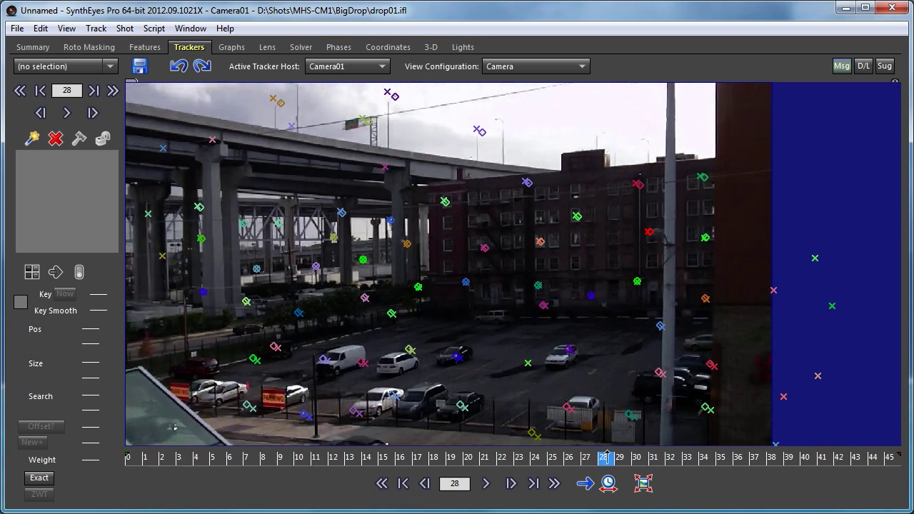
{"action": "left_click", "coordinate": [619, 457]}
{"action": "mouse_move", "coordinate": [624, 458]}
{"action": "left_mouse_down"}
{"action": "mouse_move", "coordinate": [553, 457]}
{"action": "mouse_move", "coordinate": [603, 457]}
{"action": "mouse_move", "coordinate": [588, 458]}
{"action": "left_mouse_up"}
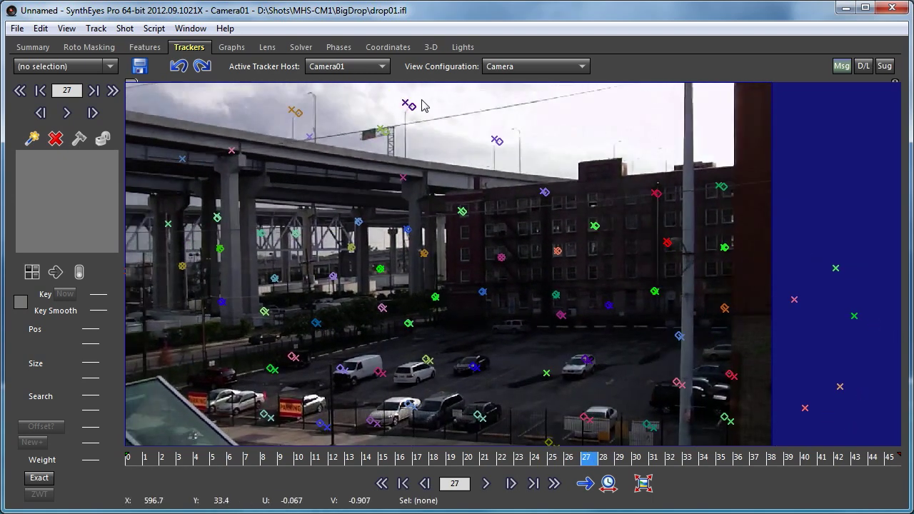